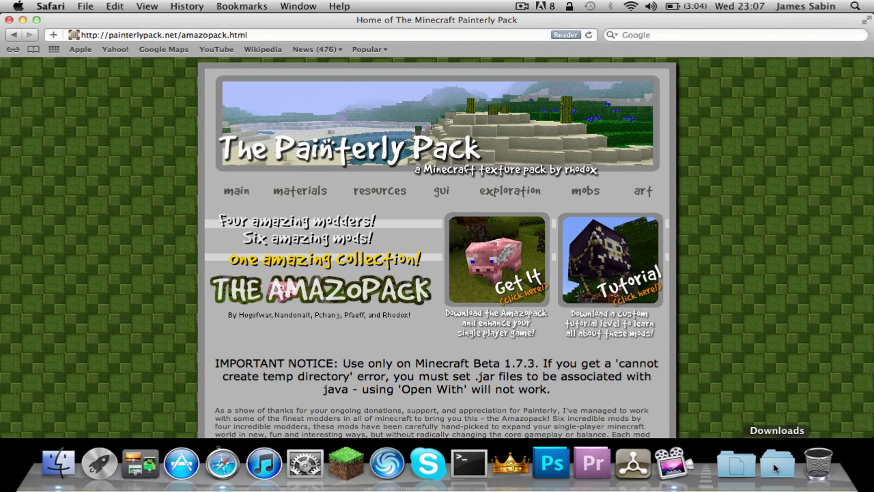
- Minimize the Amazopack web page and open the downloaded amazo folder in Finder
click(22, 19)
click(379, 224)
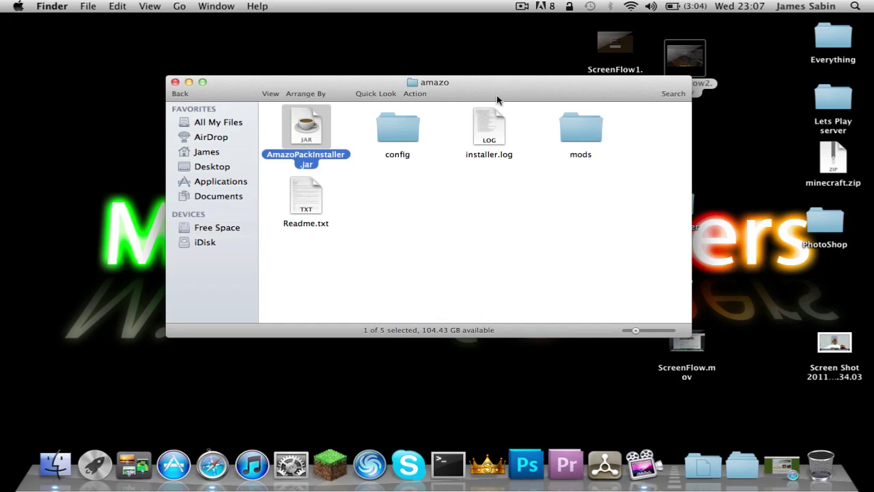
click(490, 243)
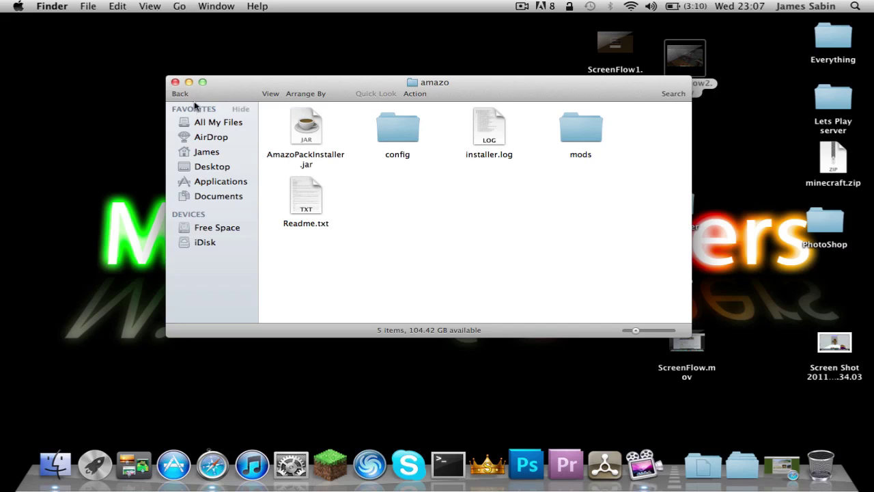
- Go to the folder ~/Library/Application Support/ in Finder
click(179, 7)
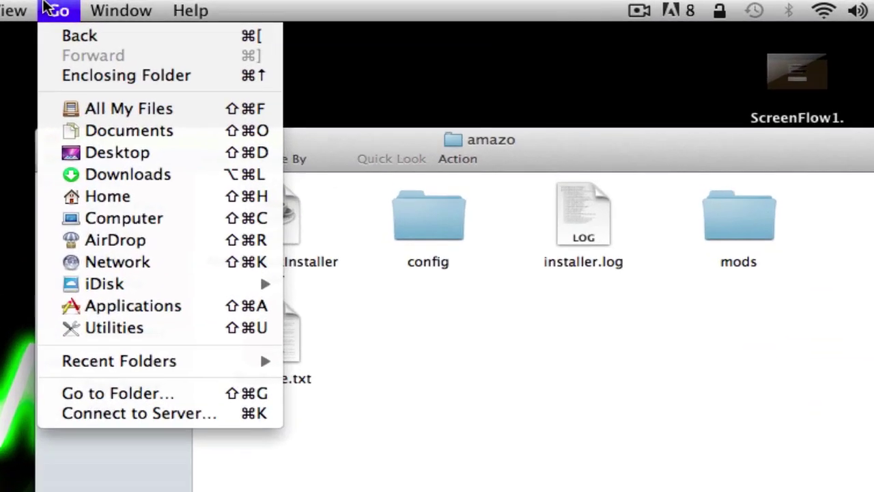
click(192, 232)
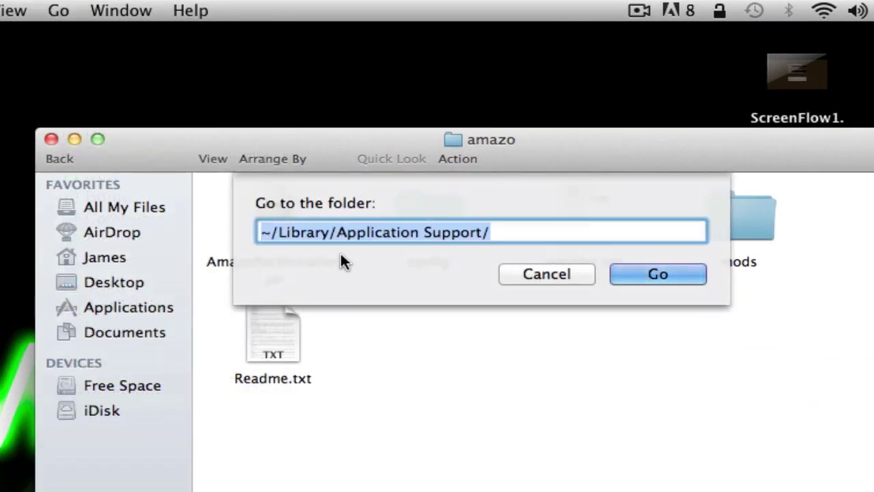
click(650, 268)
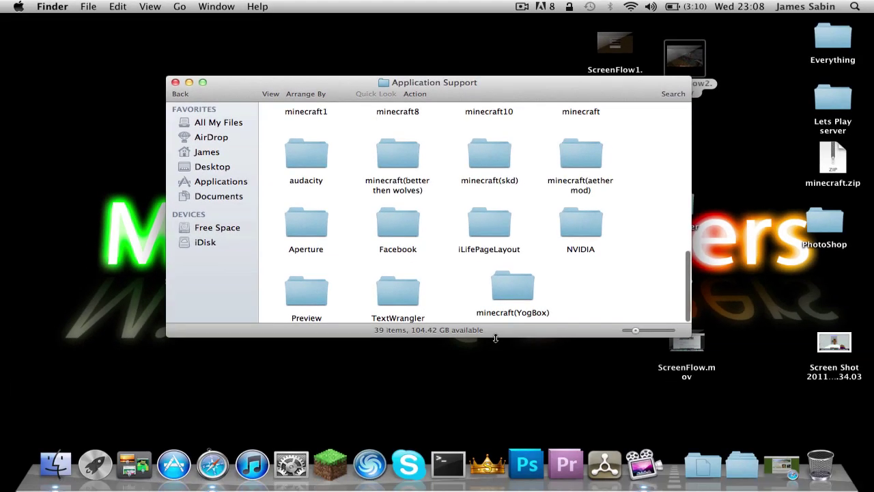
- Move the minecraft folder in Application Support to the Trash and close the Finder window
scroll(481, 234, up, 5)
scroll(482, 234, down, 10)
scroll(546, 266, up, 4)
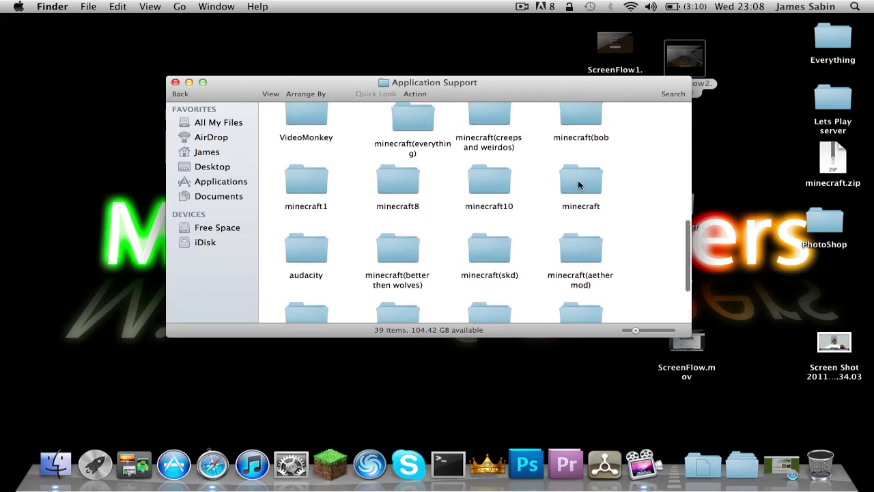
click(577, 179)
right_click(578, 179)
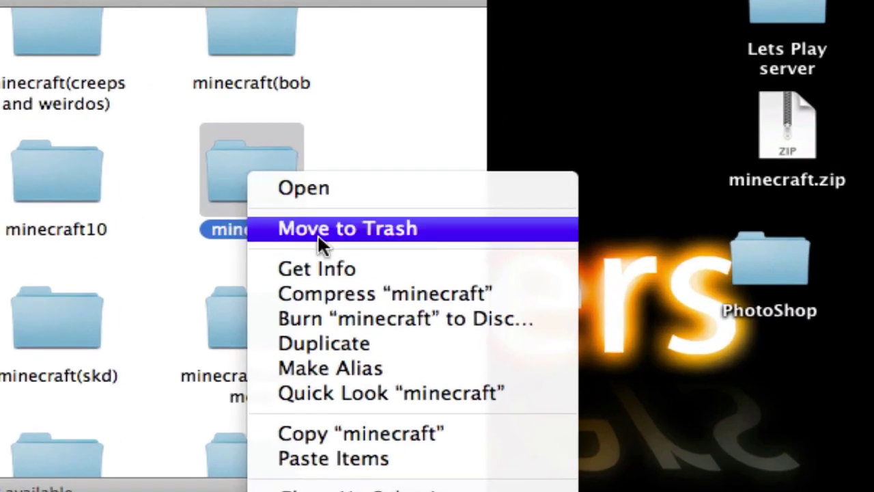
click(301, 228)
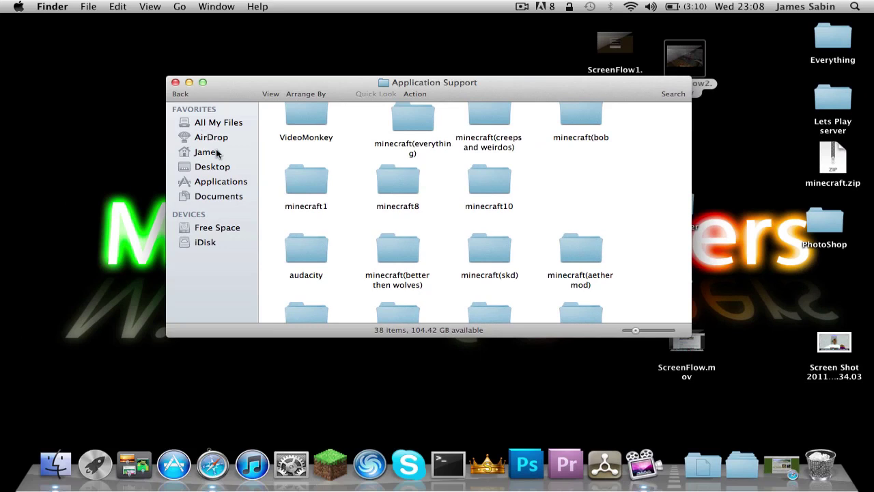
click(207, 152)
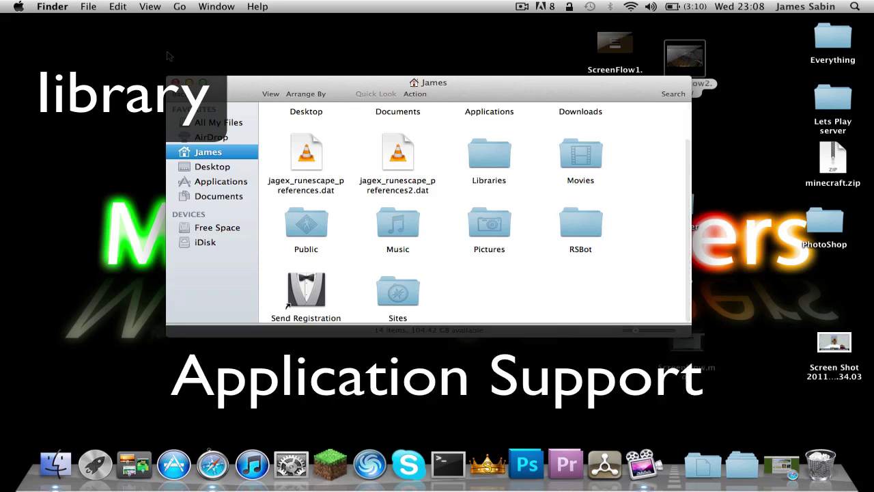
click(175, 83)
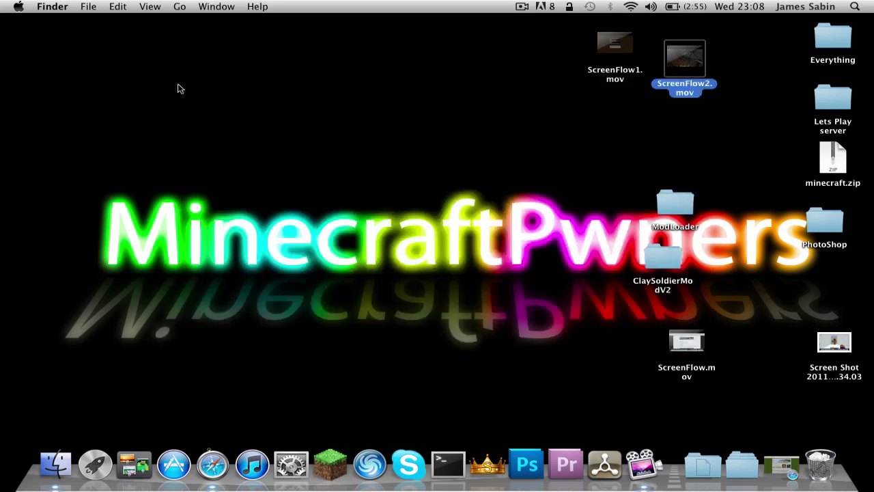
- Launch Minecraft in an enlarged window, log in to load a fresh installation up to the title screen, and quit the game
click(331, 465)
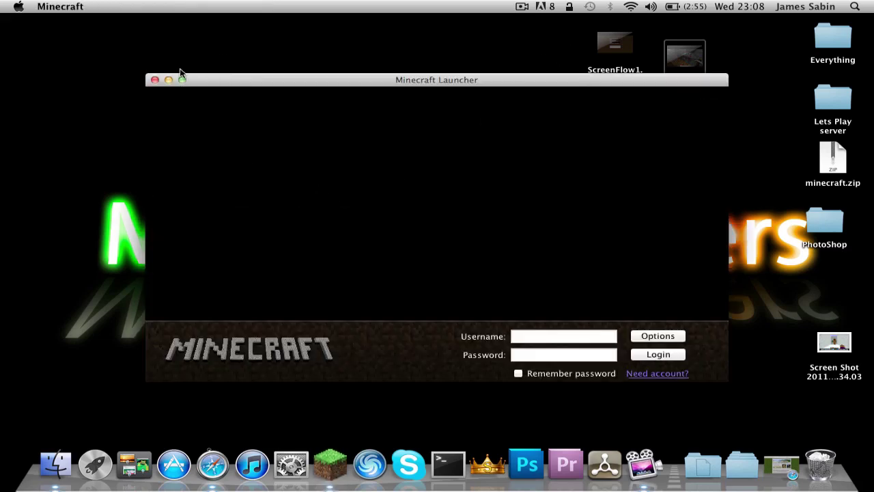
click(182, 80)
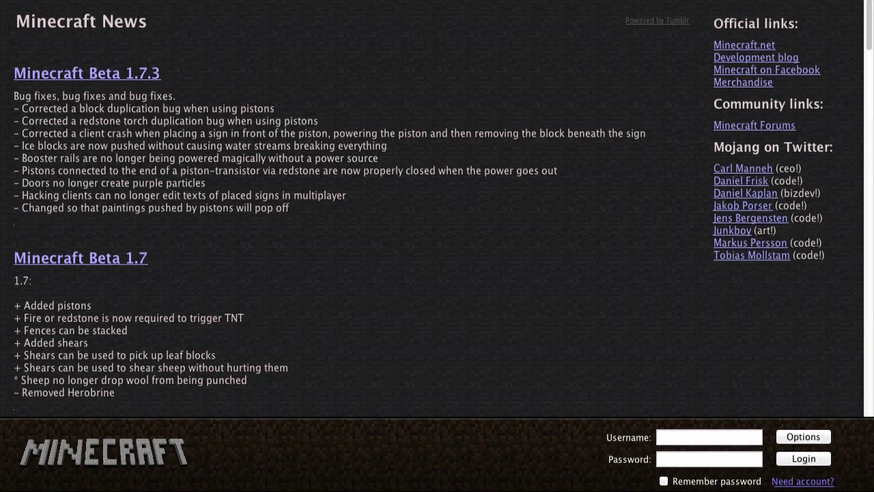
click(539, 19)
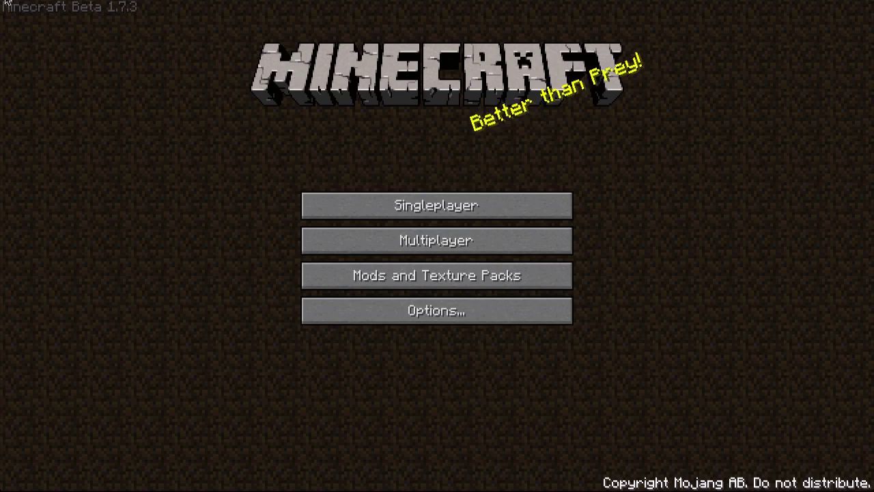
key(super+q)
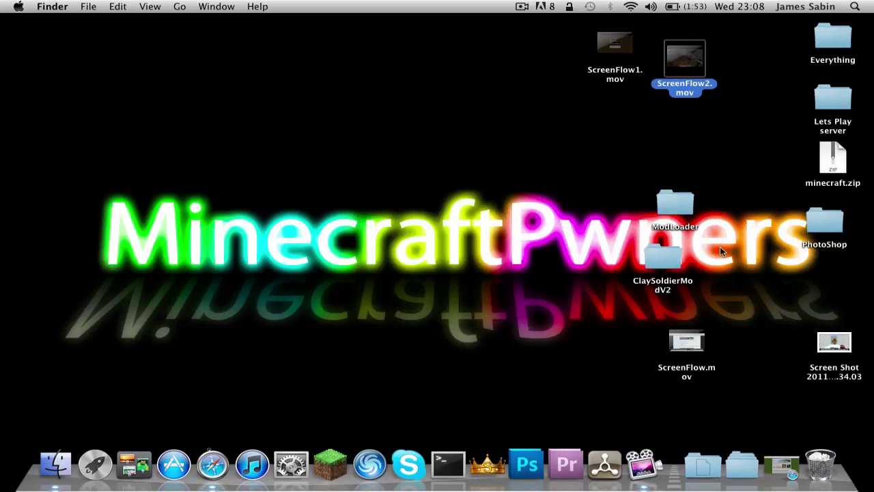
- Reopen the amazo folder from Downloads and run AmazoPackInstaller.jar
click(770, 252)
click(742, 465)
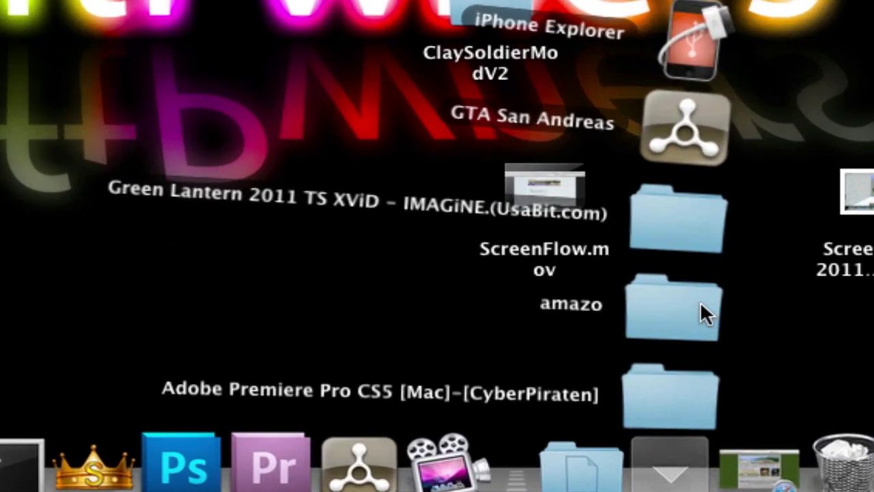
click(718, 313)
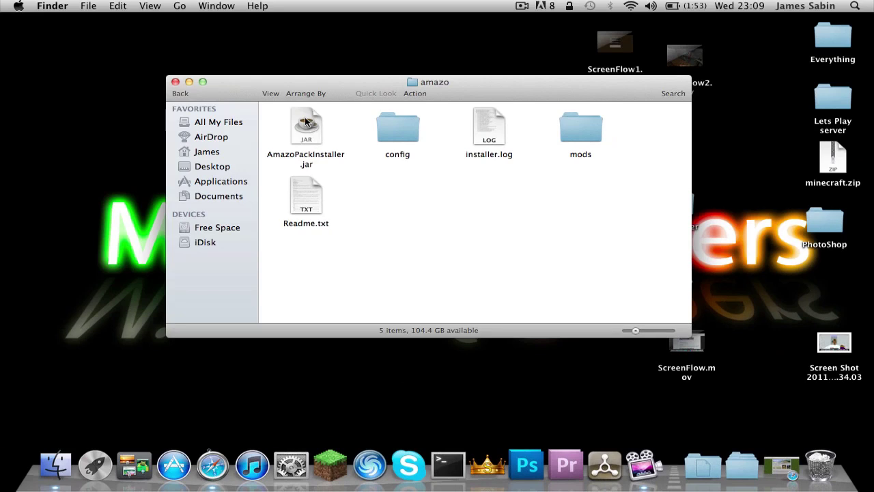
double_click(305, 122)
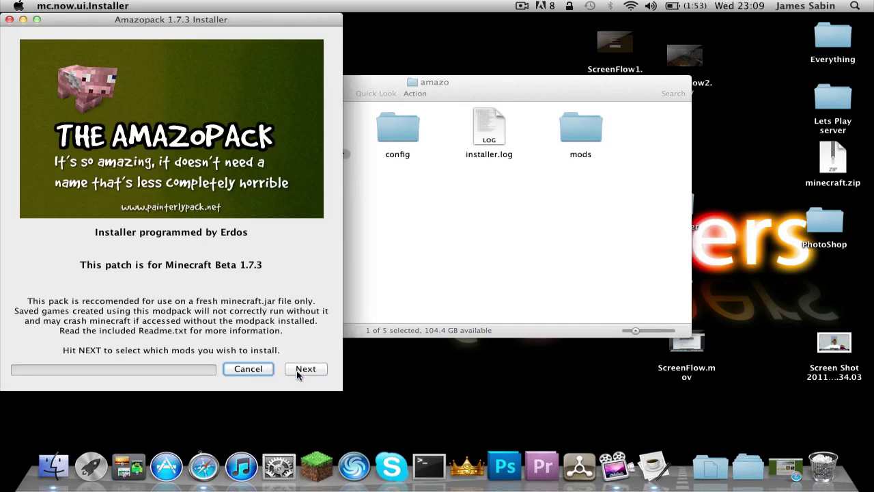
- Install all six mods: Airships, Allocator, Beekeeping, Mob Masks, Peacefulpack and Rope, and close the finished installer
click(305, 369)
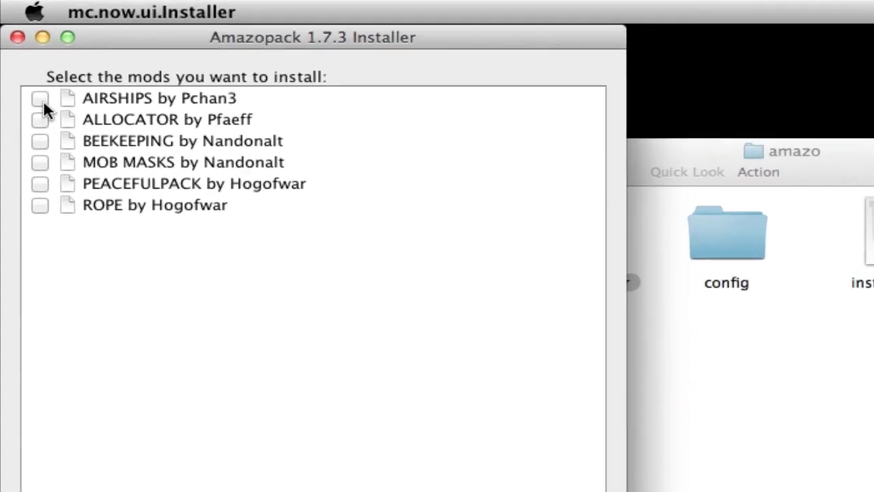
click(41, 100)
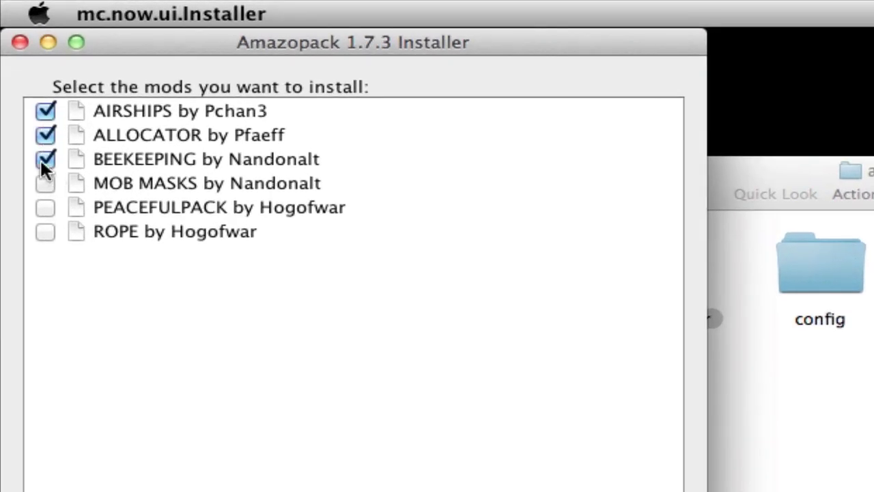
click(45, 233)
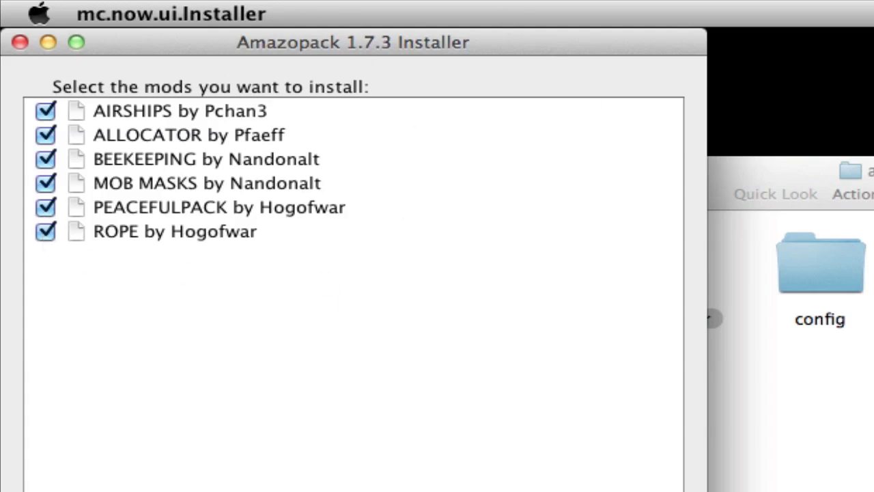
key(Return)
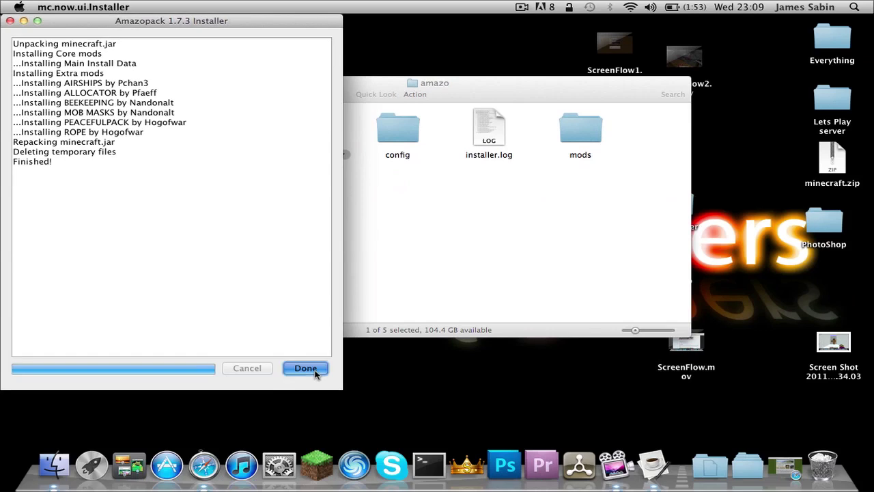
click(335, 404)
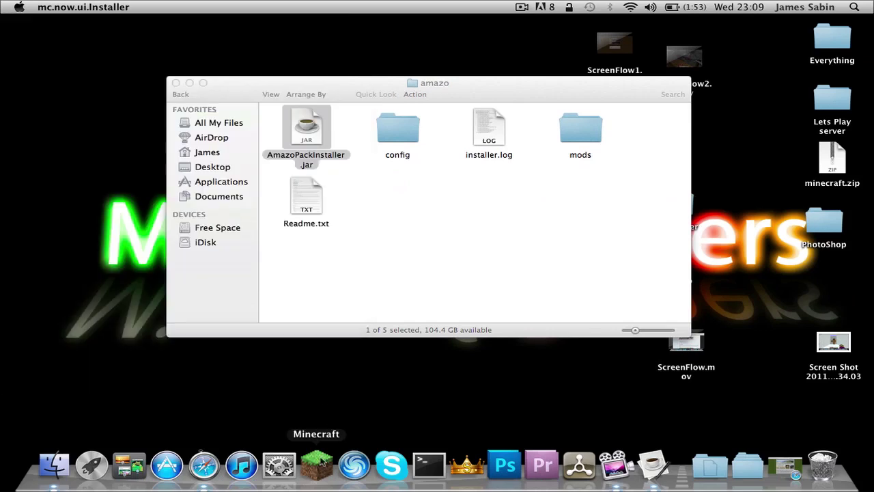
- Launch the modded Minecraft in an enlarged window and log in to reach the title screen
click(345, 491)
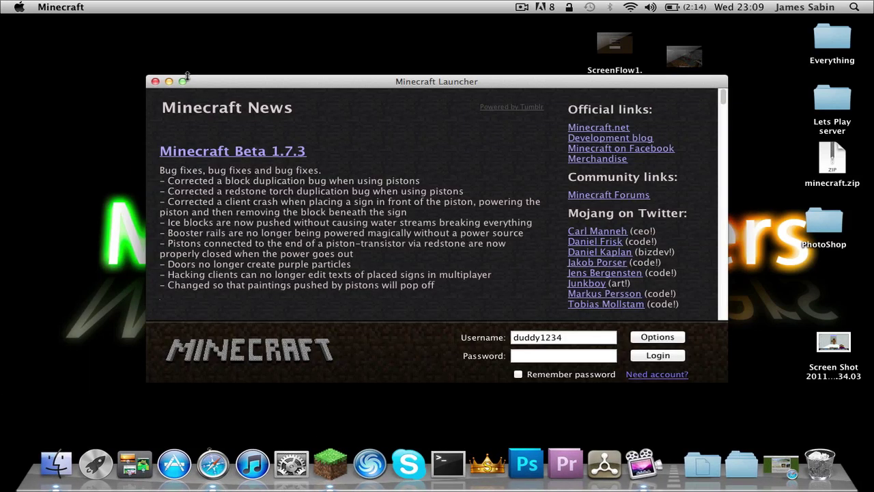
click(183, 81)
click(678, 459)
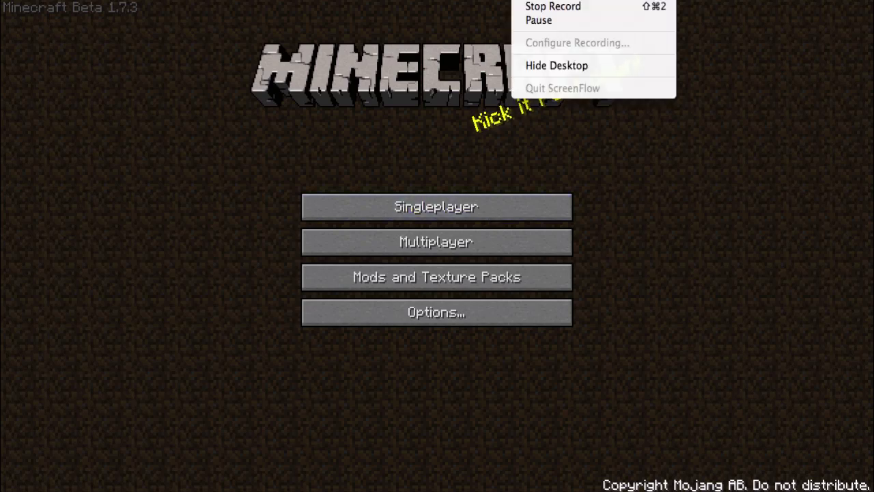
click(546, 22)
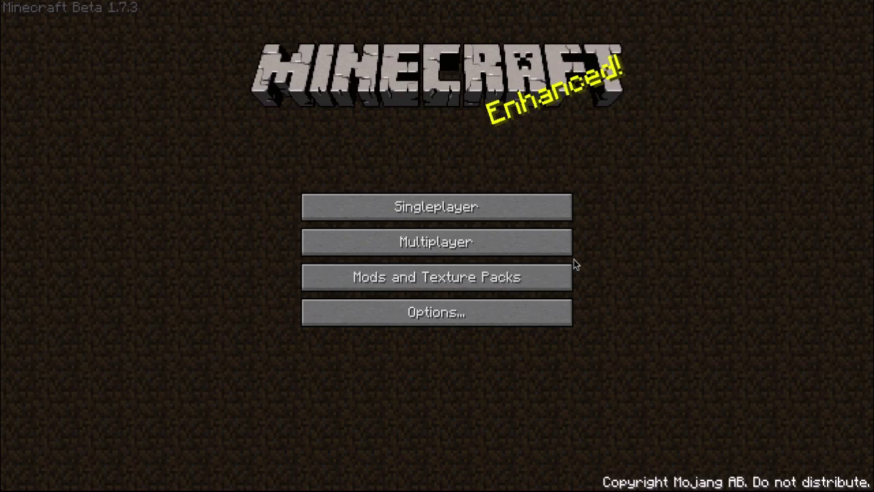
- Create a singleplayer world named New World with a random seed
click(509, 216)
click(502, 437)
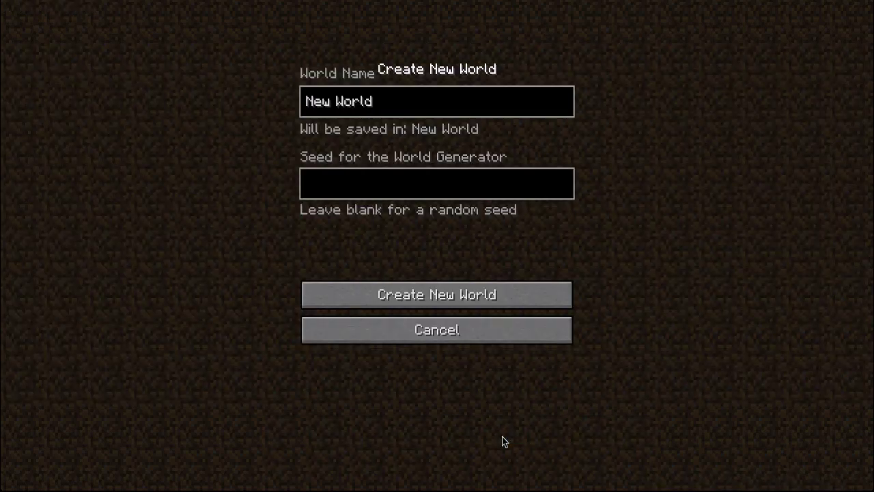
click(416, 293)
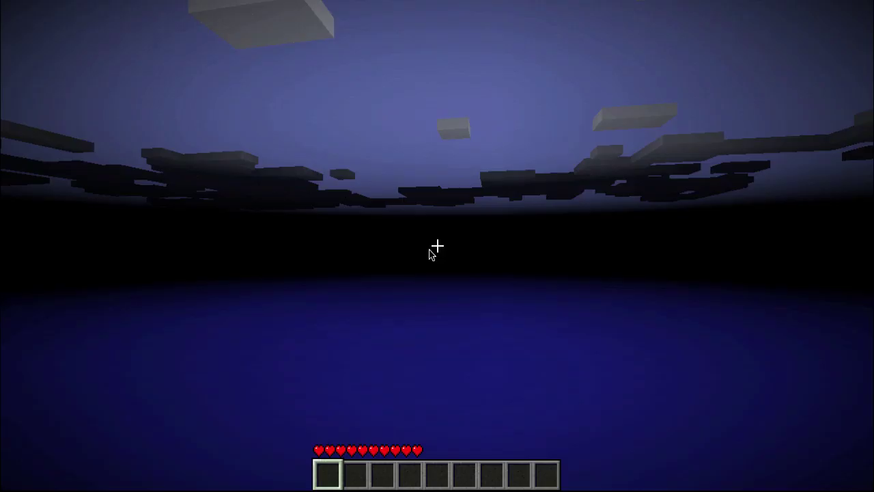
- Set the video graphics to Fast and the render distance to Normal, and return to the game
key(Escape)
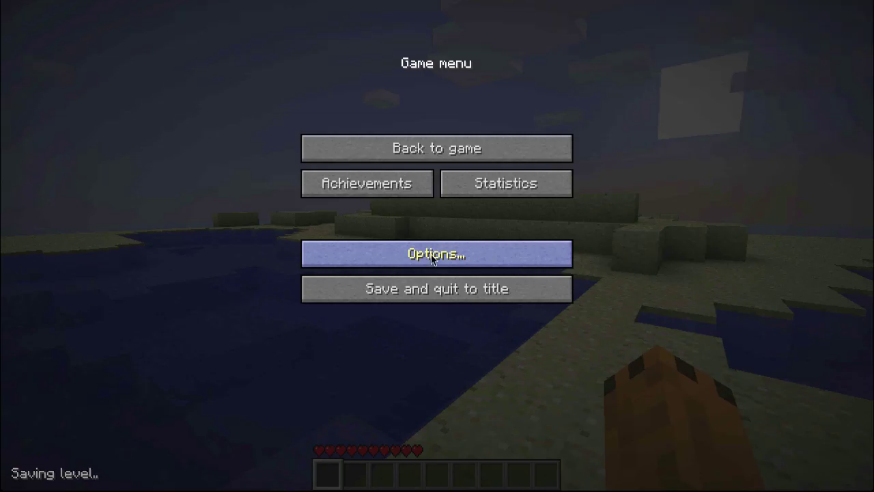
click(432, 258)
click(382, 250)
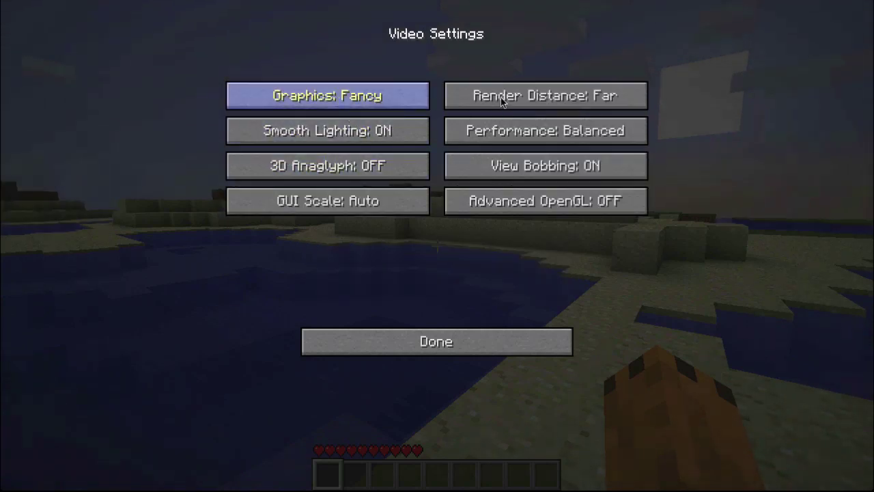
click(417, 97)
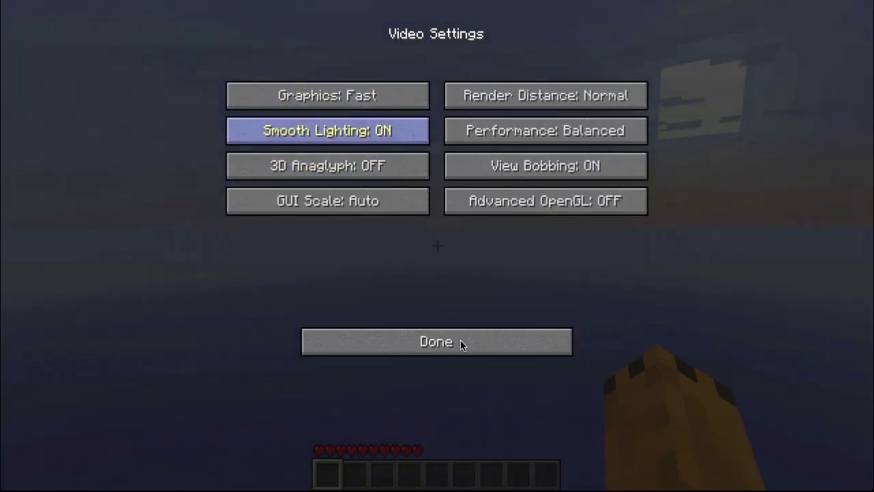
click(460, 341)
click(460, 341)
click(477, 155)
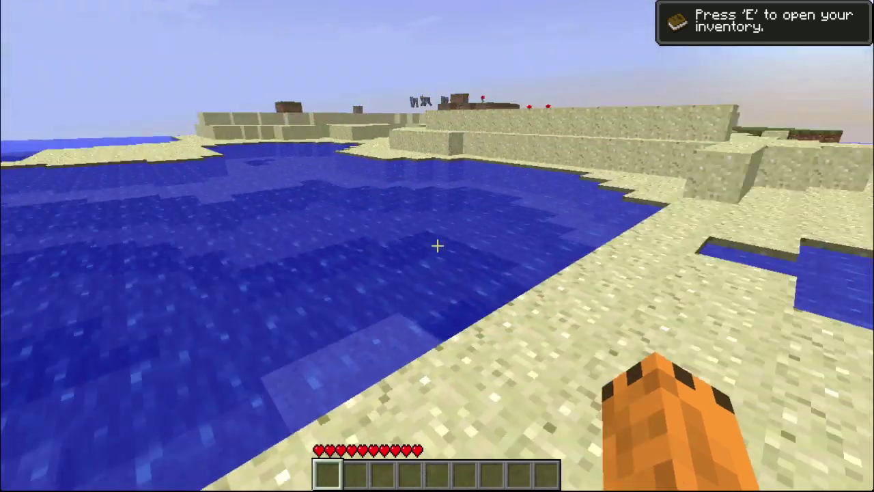
- Take a stack of fossil blocks from the inventory's item list and place one on the sand
key(e)
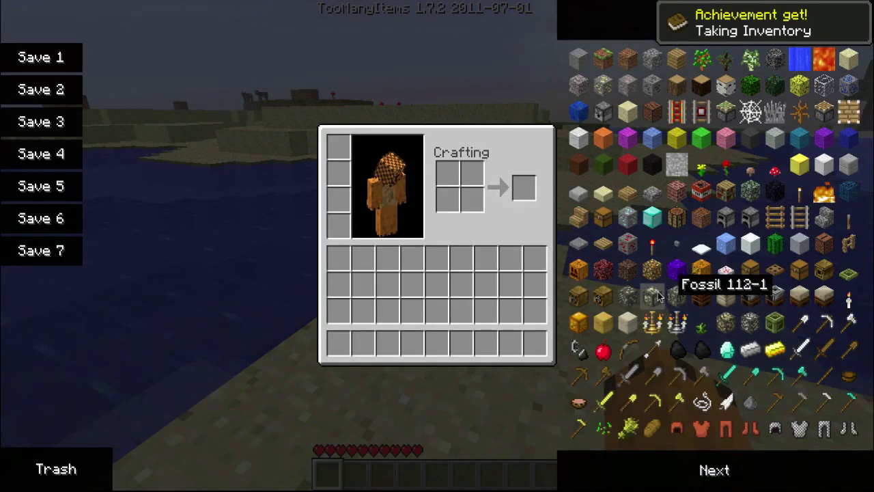
click(675, 290)
key(e)
right_click(437, 246)
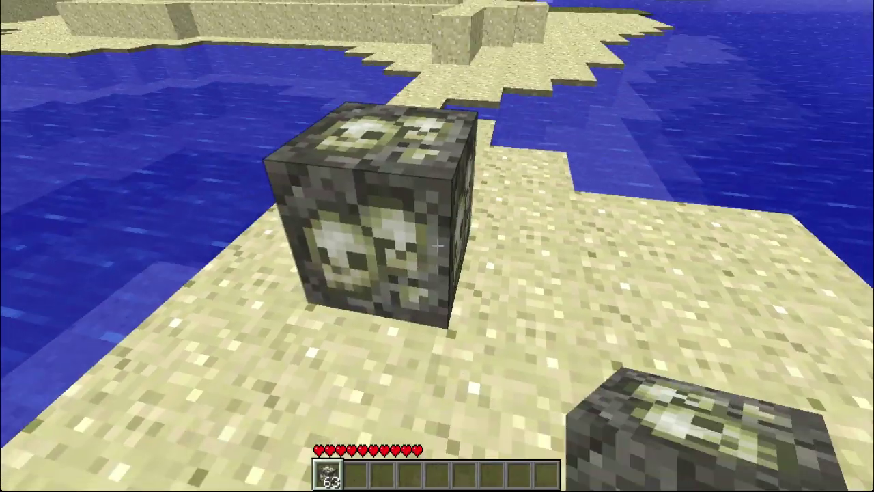
- Add a stack each of two honeycomb types and the bee item to the hotbar from the second item page
key(e)
click(714, 470)
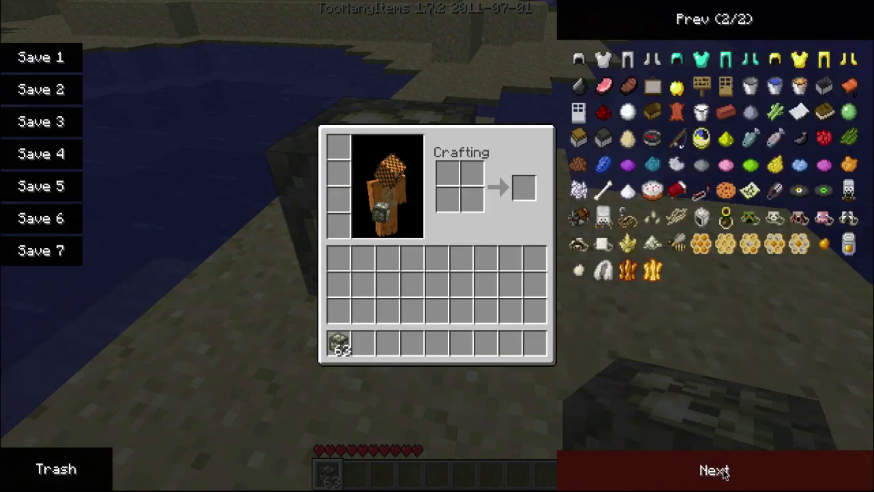
click(704, 247)
click(751, 244)
click(690, 244)
key(e)
- Try using the bee item near the placed fossil block, and check the inventory
key(4)
right_click(437, 246)
right_click(437, 246)
key(e)
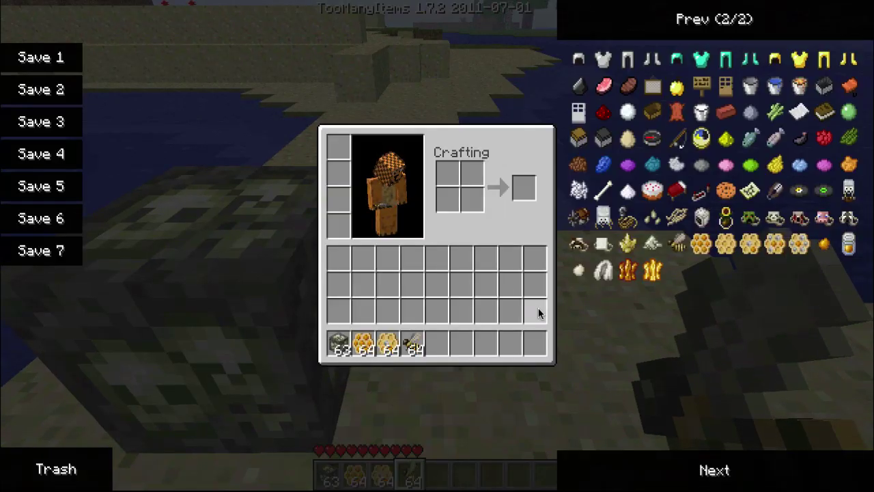
key(e)
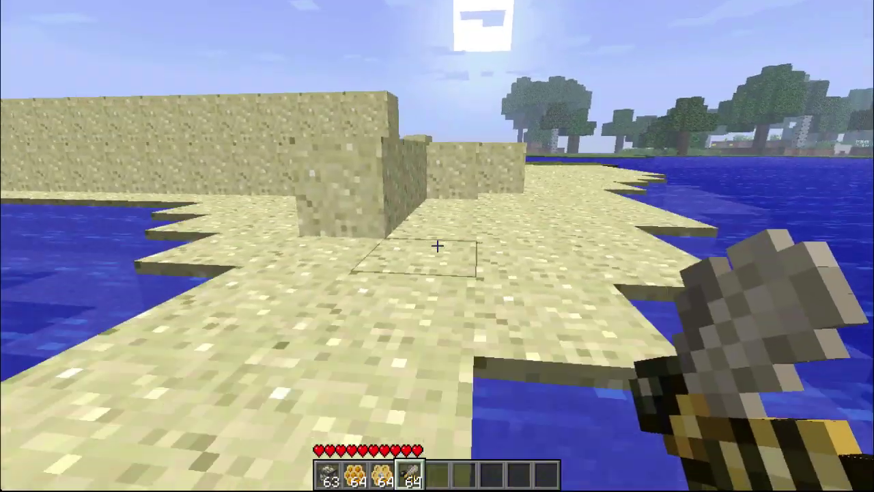
- Walk across the sand to the rose on the grass and hold the bee item in front of it
key(5)
key(w)
key(w)
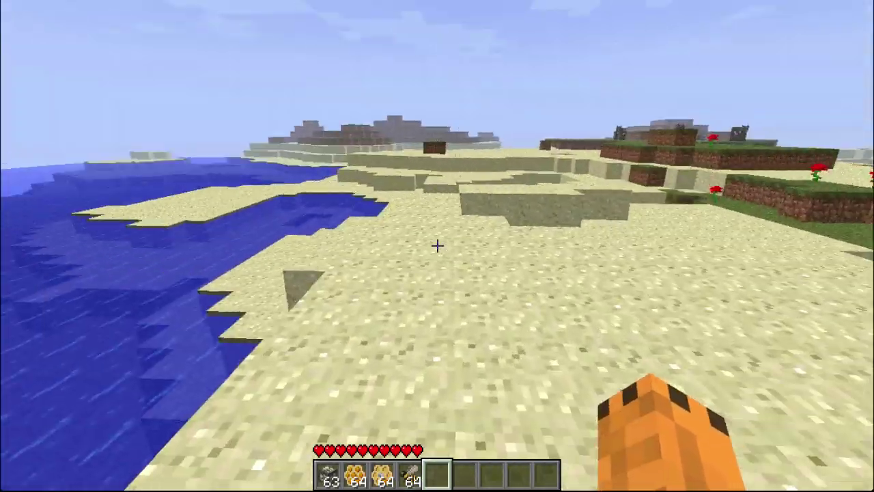
key(w)
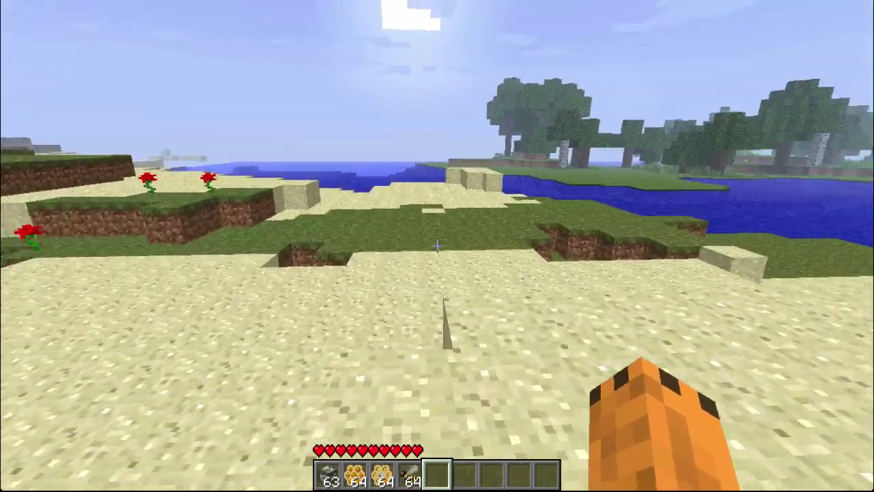
key(w)
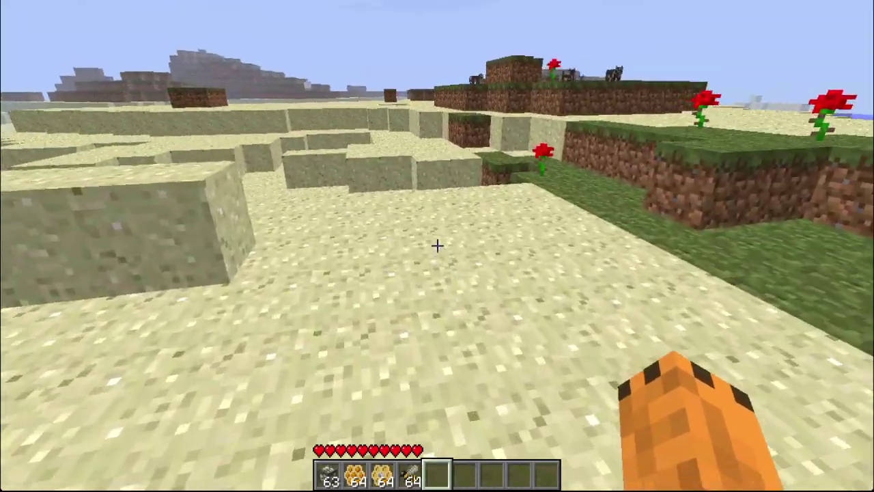
key(4)
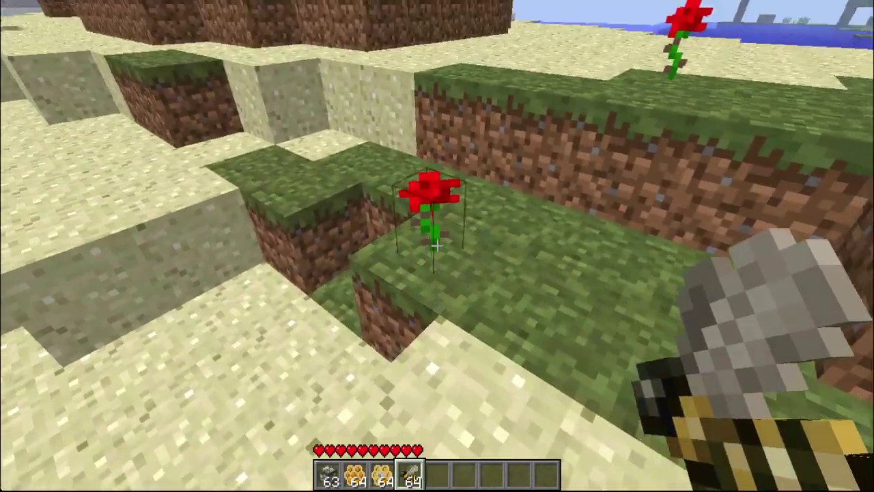